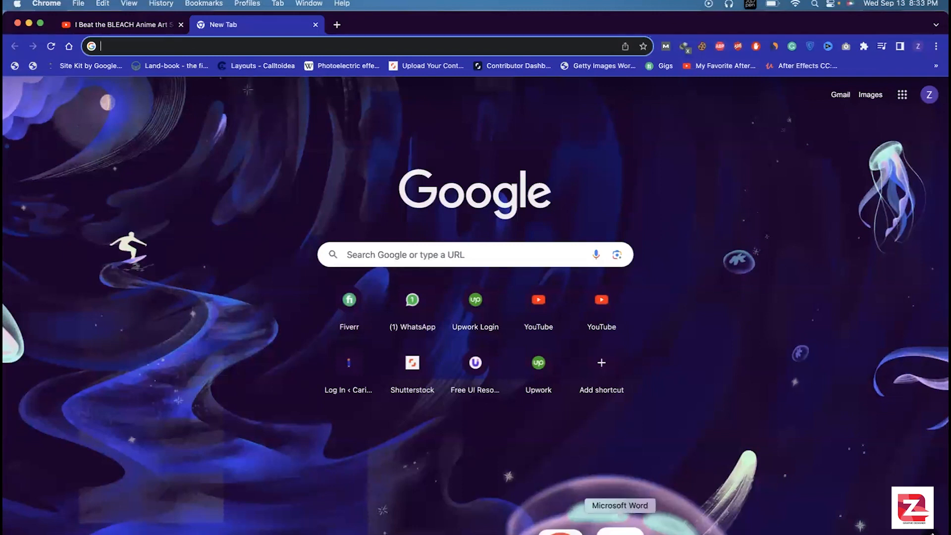
# - Switch to the Fiverr id document in Word, go to its numbered requirements list, and widen and reposition the window over the browser
pyautogui.click(602, 527)
pyautogui.scroll(10, 373, 206)
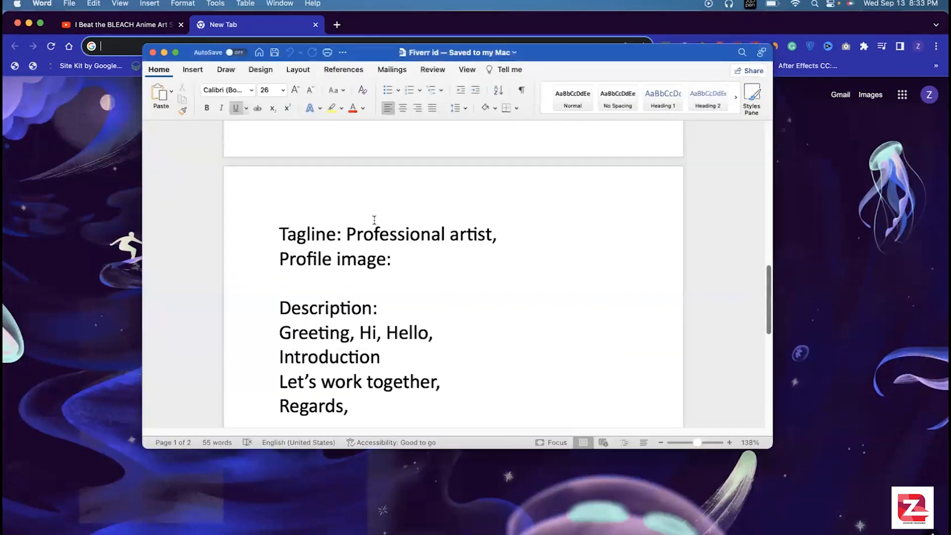
pyautogui.scroll(10, 374, 234)
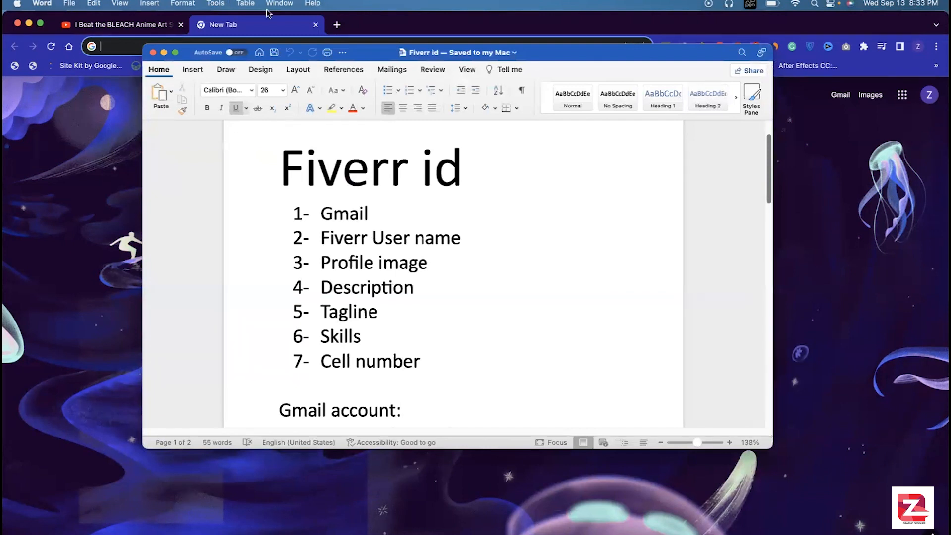
pyautogui.moveTo(593, 53); pyautogui.dragTo(562, 89)
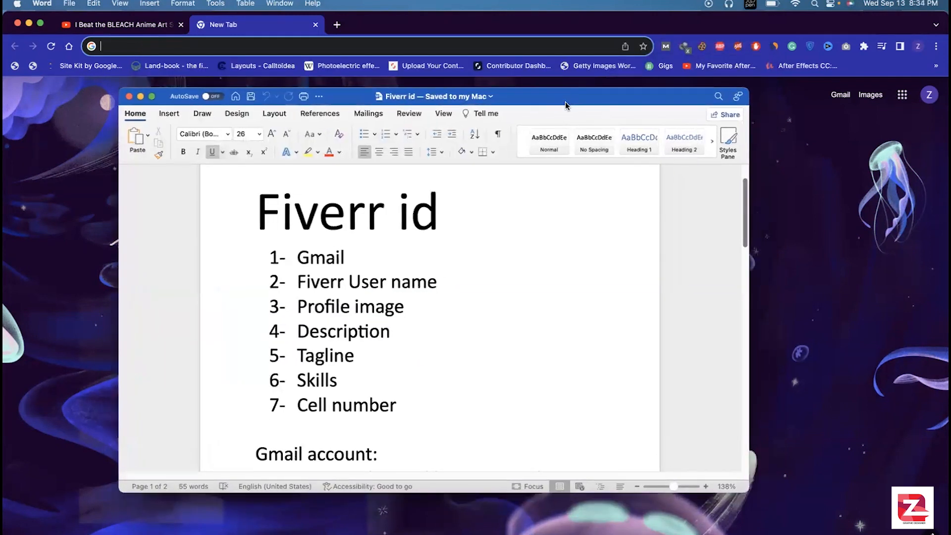
pyautogui.moveTo(788, 168); pyautogui.dragTo(793, 168)
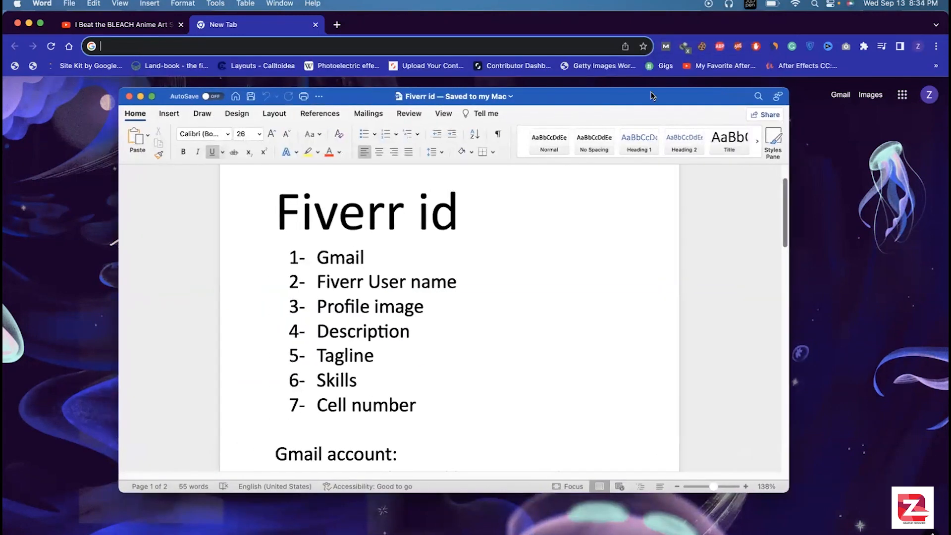
pyautogui.moveTo(624, 94); pyautogui.dragTo(567, 96)
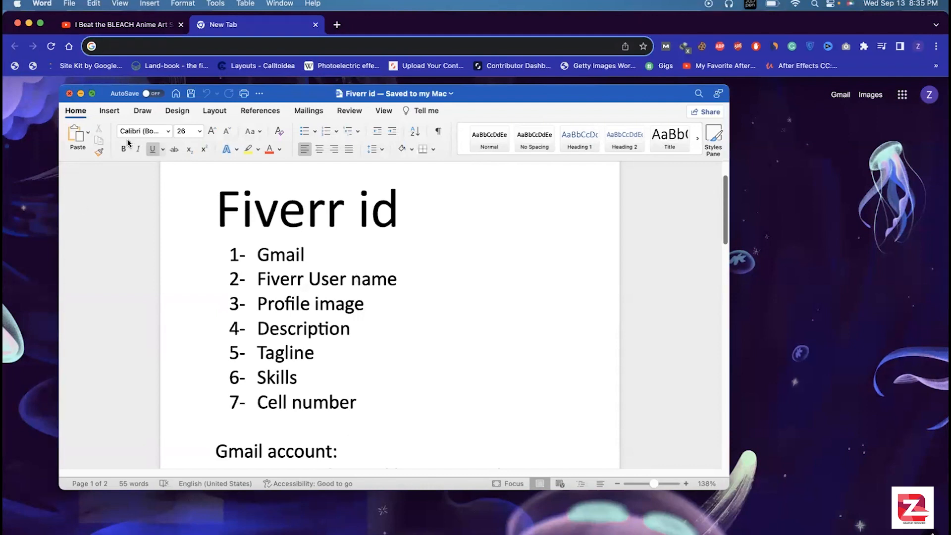
# - Review the document's Gmail account and Fiverr username examples, then continue to the tagline and profile image notes on the second page
pyautogui.scroll(-5, 266, 296)
pyautogui.scroll(-6, 266, 296)
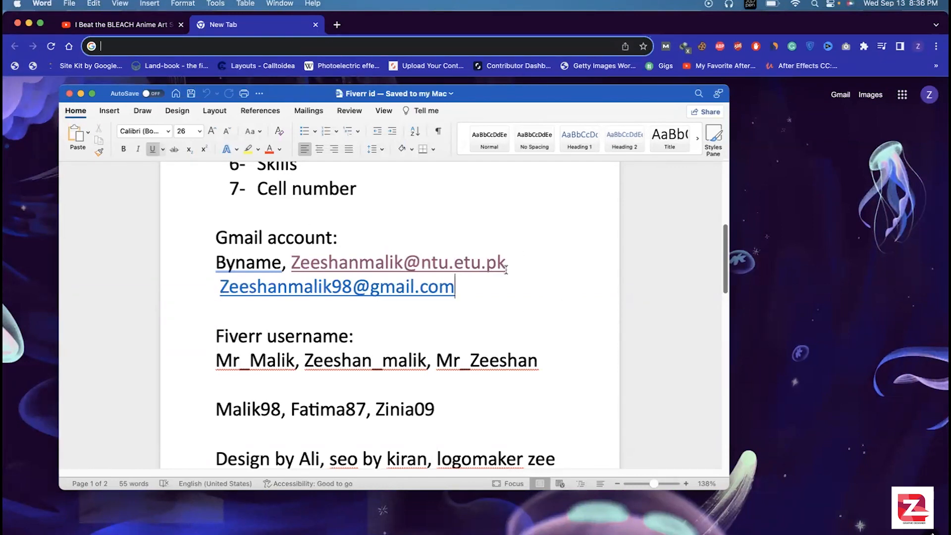
pyautogui.scroll(-2, 511, 276)
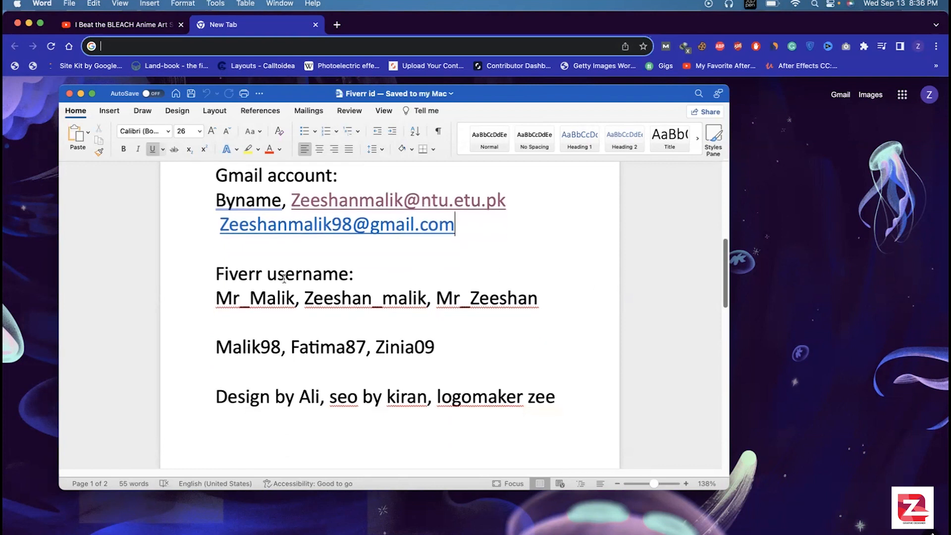
pyautogui.scroll(-1, 240, 276)
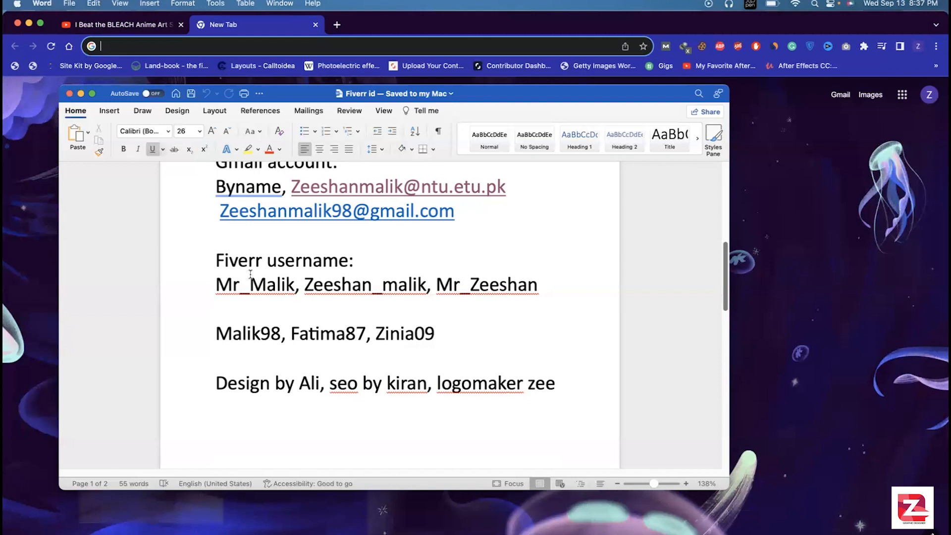
pyautogui.scroll(1, 294, 245)
pyautogui.scroll(1, 294, 245)
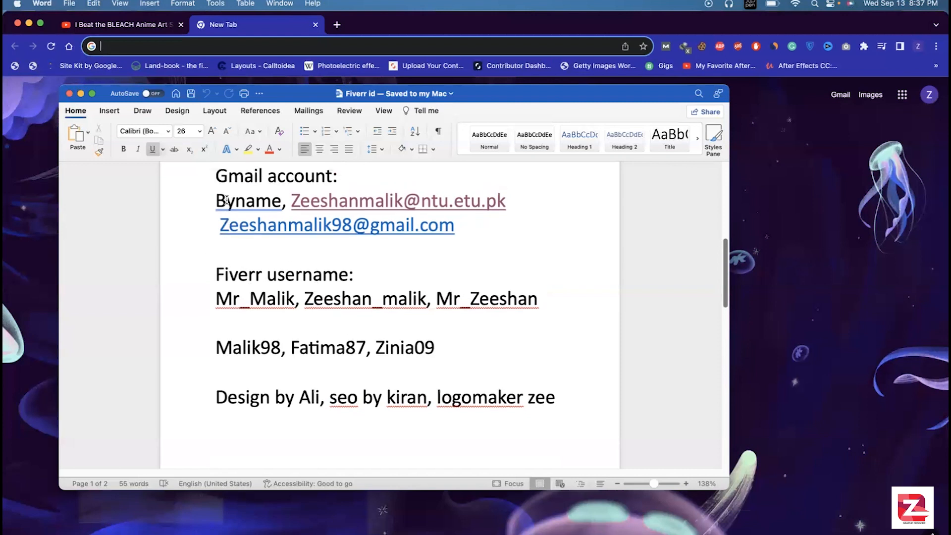
pyautogui.scroll(-2, 271, 279)
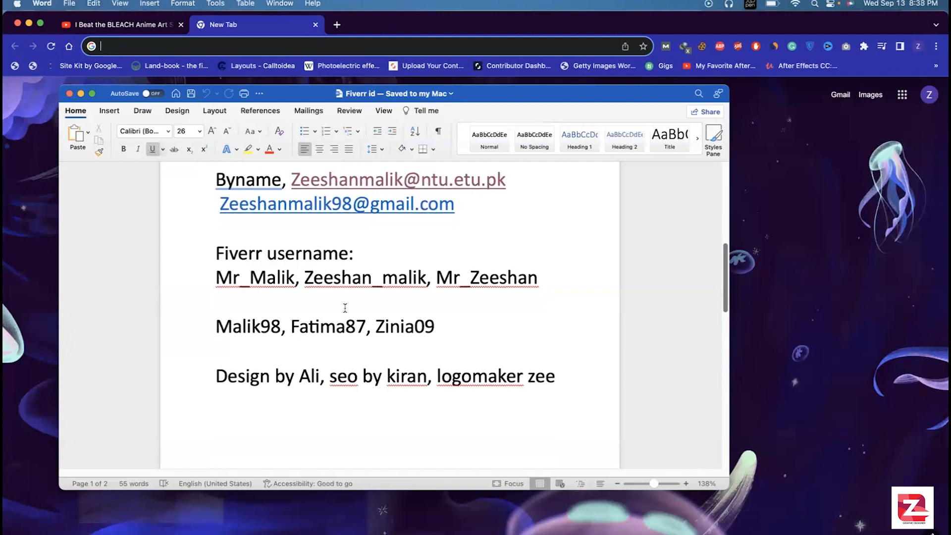
pyautogui.scroll(-10, 341, 313)
pyautogui.scroll(-1, 341, 315)
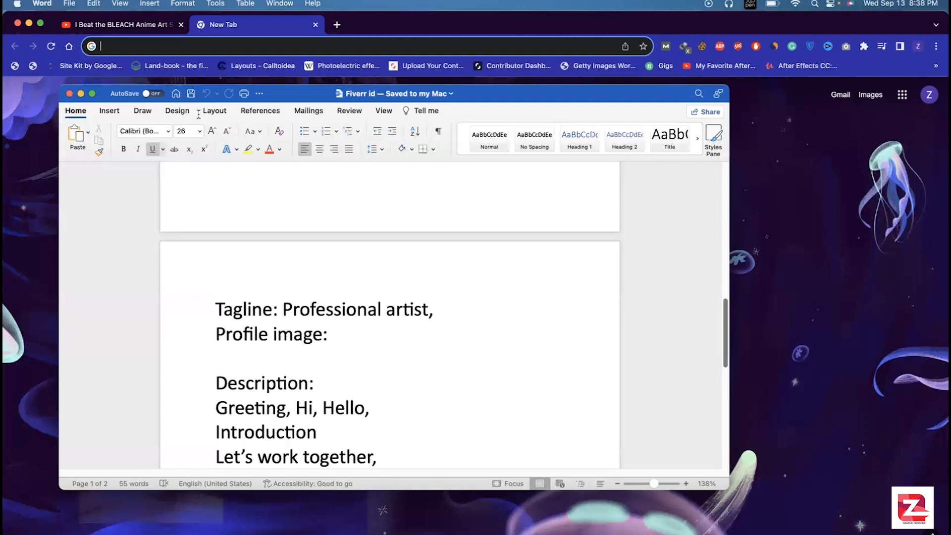
# - Switch to Chrome, search the web for "Design qoutes" and expand the related question "What is good design quotes?"
pyautogui.click(163, 46)
pyautogui.write('D')
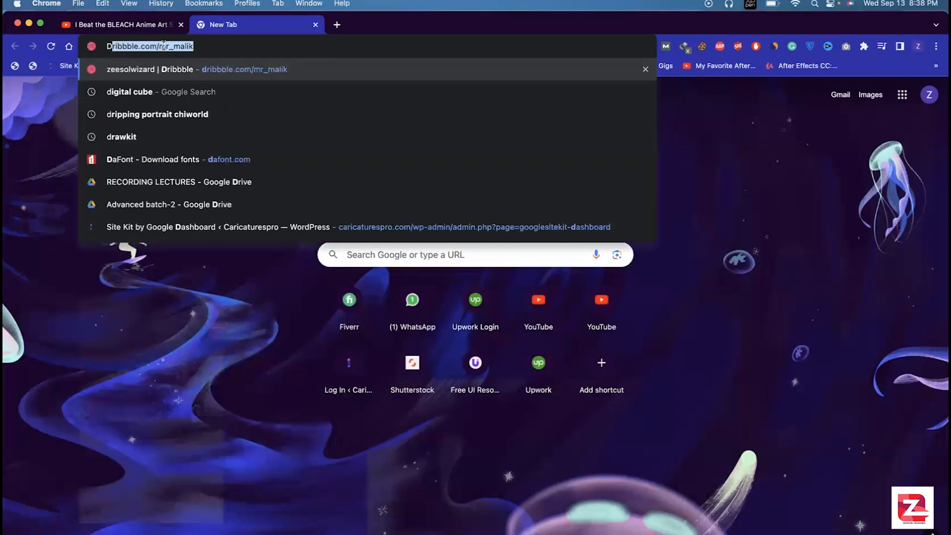
pyautogui.write('esign qoutes')
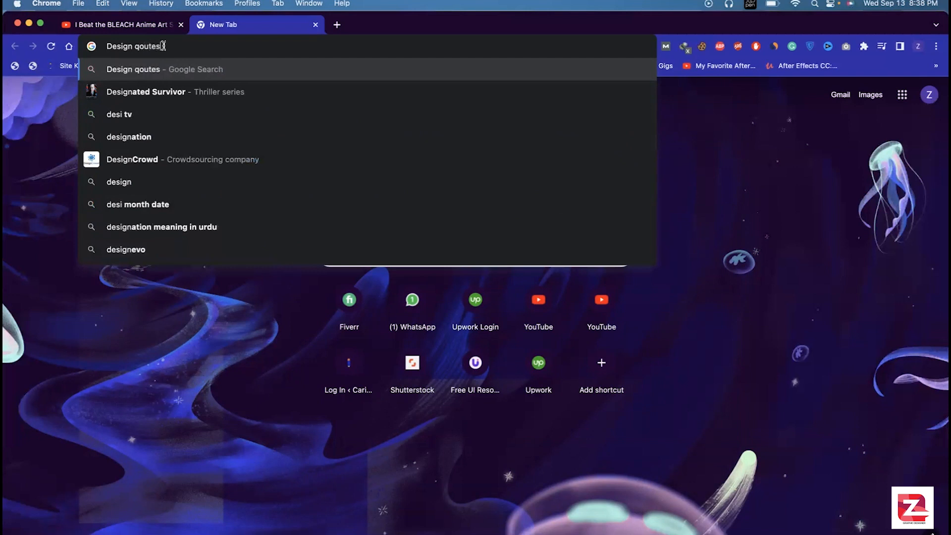
pyautogui.press('Return')
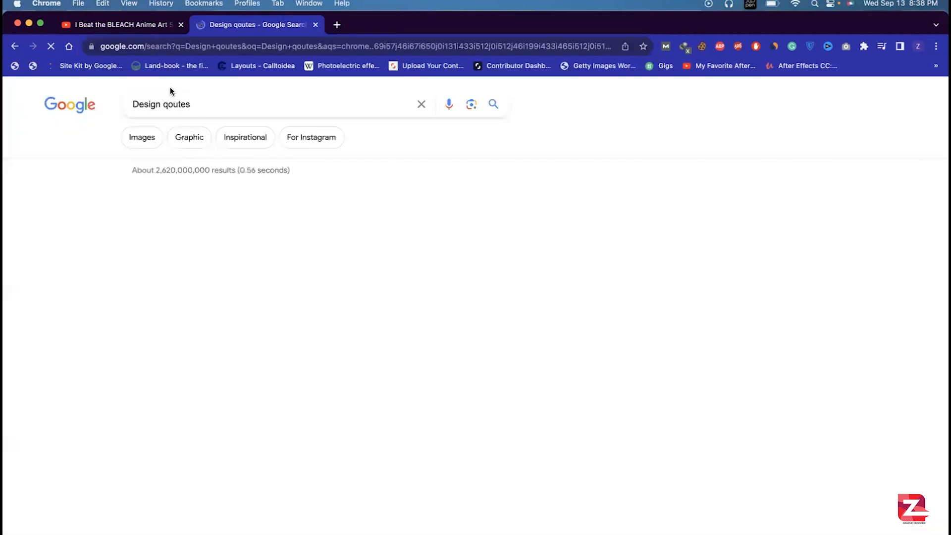
pyautogui.scroll(-5, 250, 403)
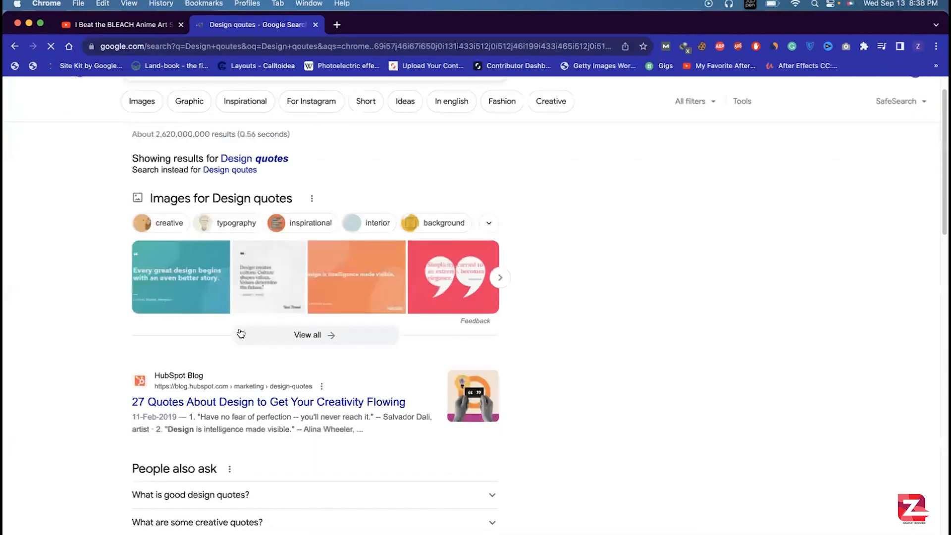
pyautogui.click(279, 289)
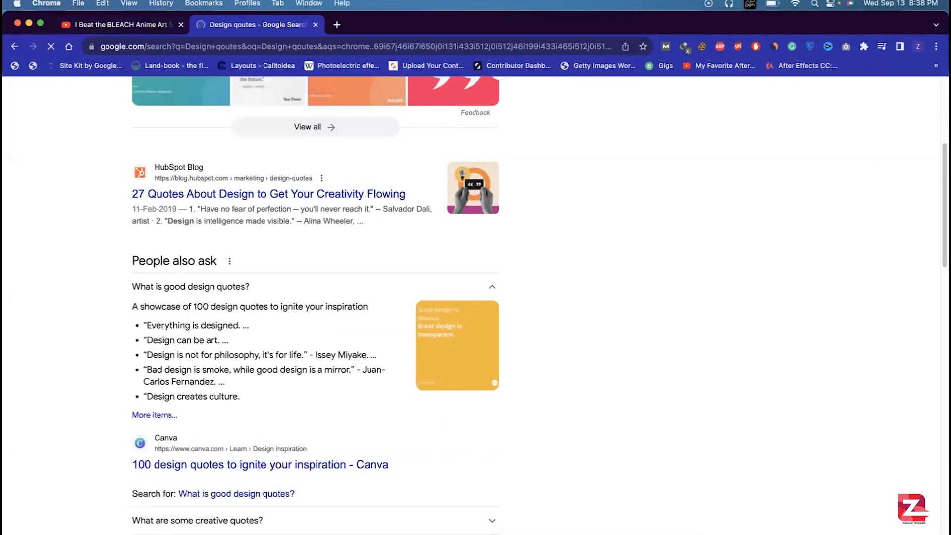
# - Switch back to the Fiverr id document in Word and place its window centrally over the search results
pyautogui.click(622, 524)
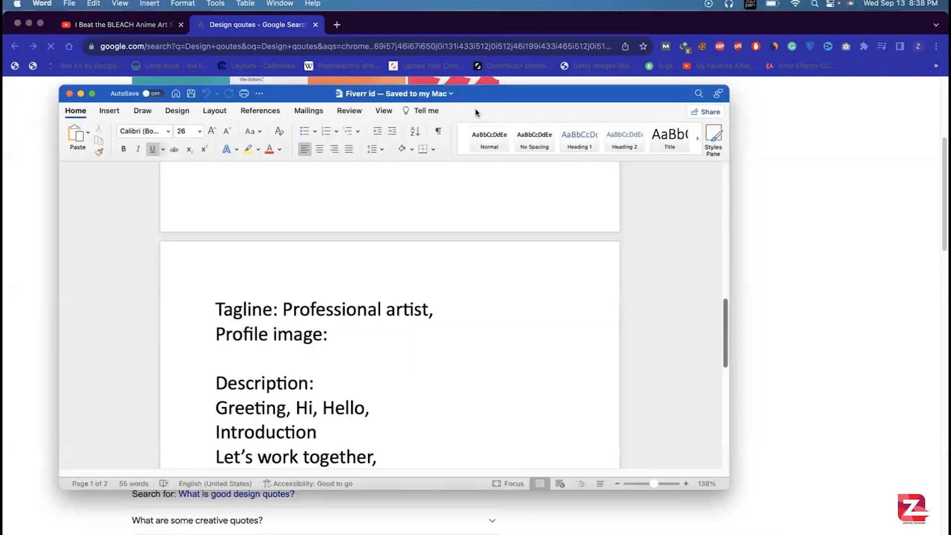
pyautogui.moveTo(660, 100); pyautogui.dragTo(947, 104)
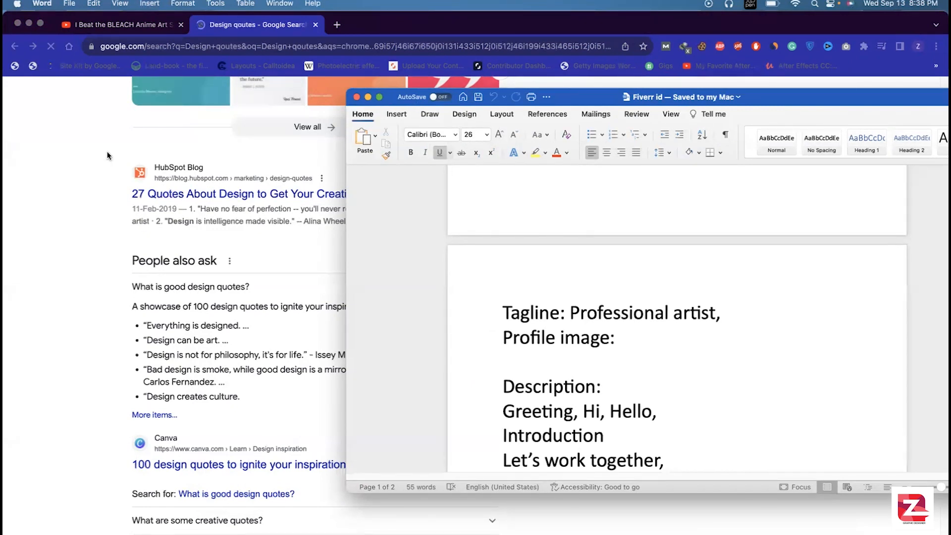
pyautogui.moveTo(804, 100); pyautogui.dragTo(590, 102)
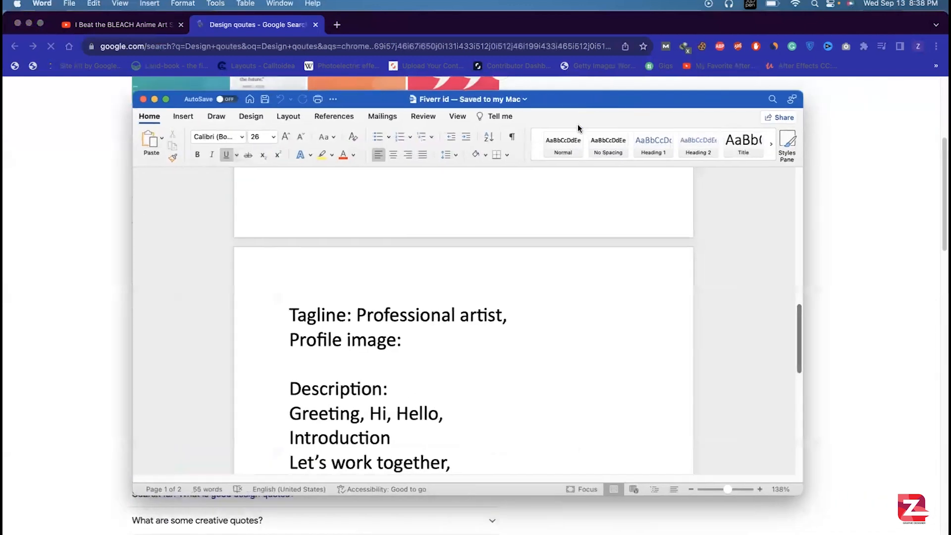
# - In a new Chrome tab, search for "professional profile picture", show the image results and preview the Pinterest headshot of a man in a suit
pyautogui.click(337, 25)
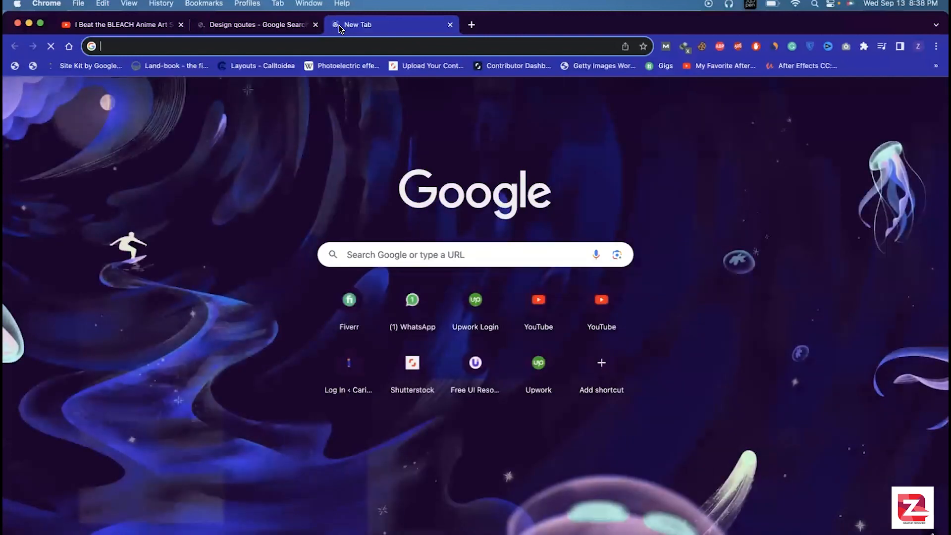
pyautogui.write('professi')
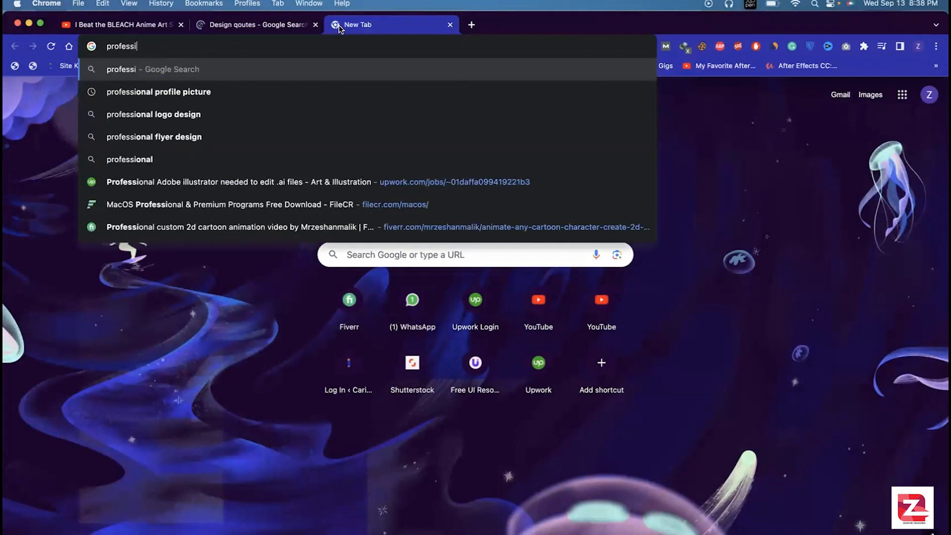
pyautogui.write('onal profile')
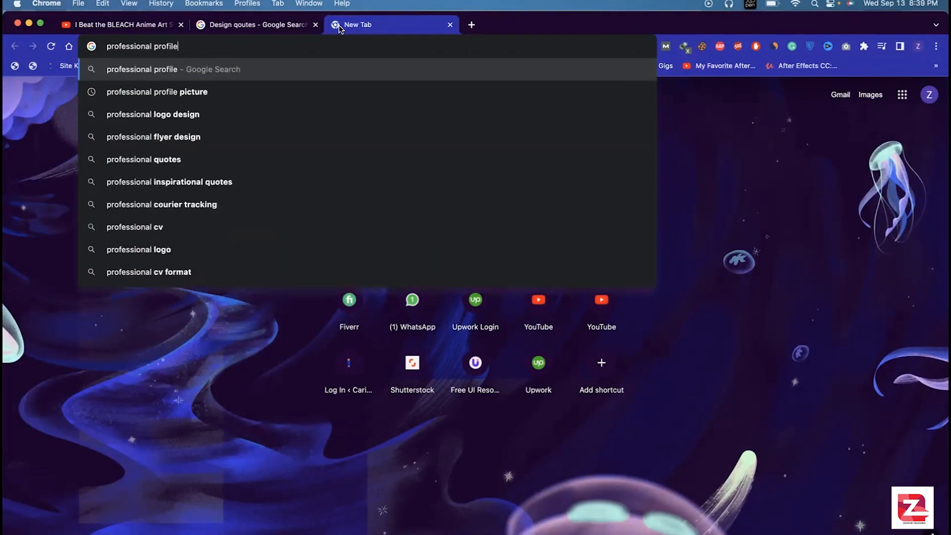
pyautogui.write(' picture')
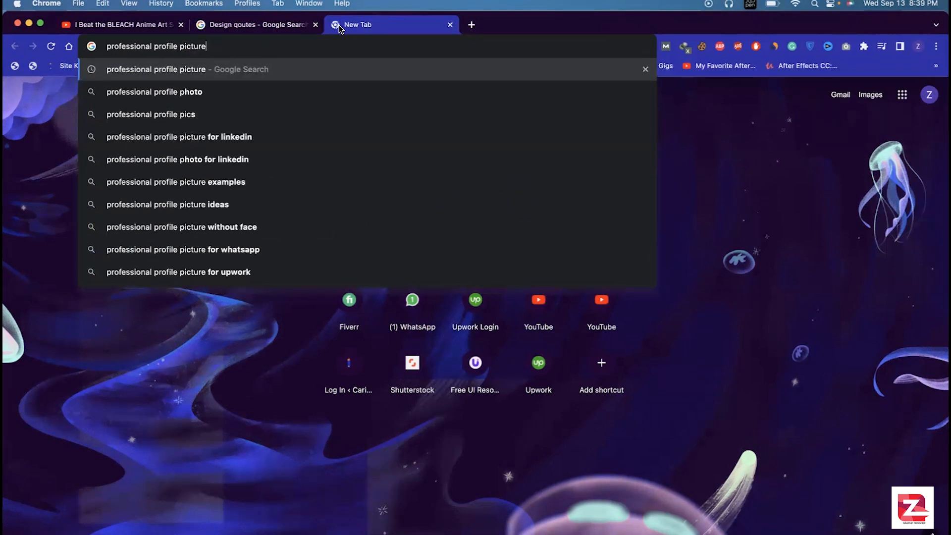
pyautogui.press('Return')
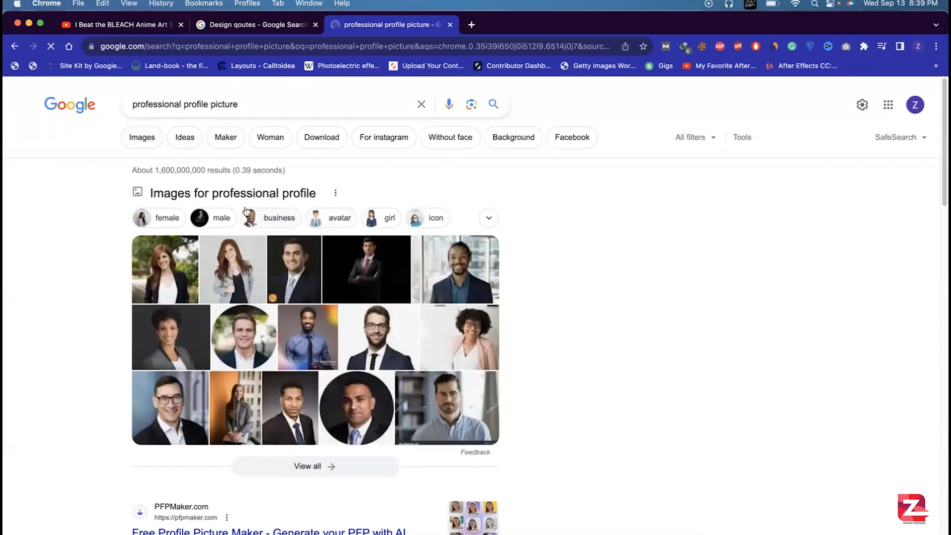
pyautogui.click(149, 143)
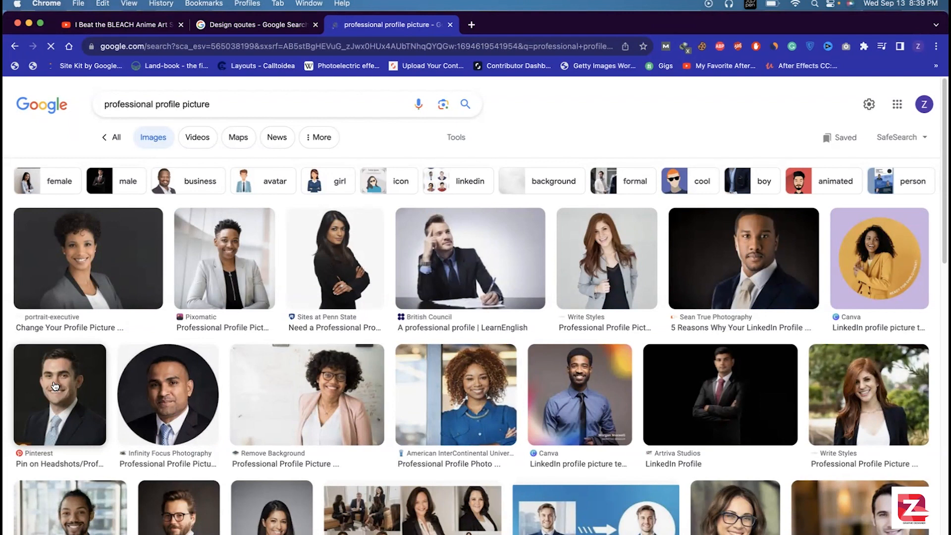
pyautogui.click(683, 385)
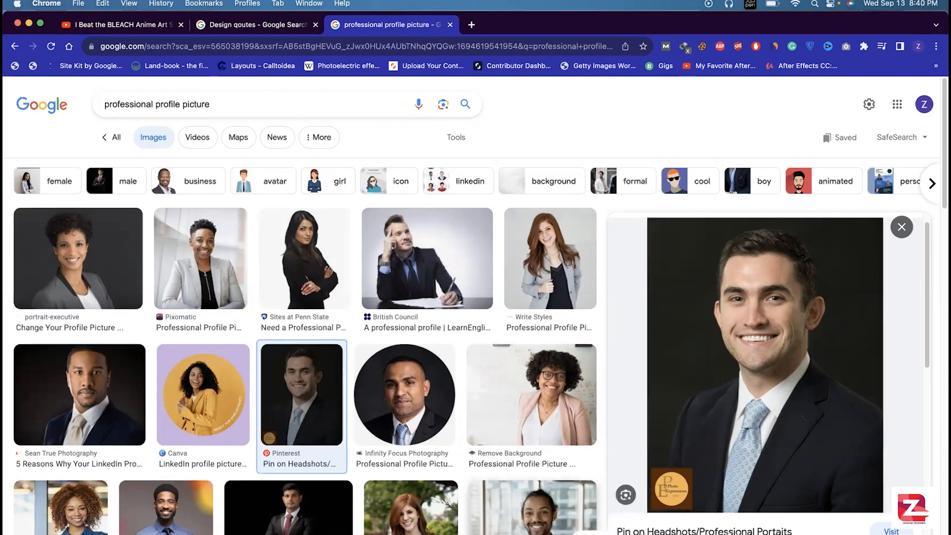
# - Return to the Fiverr id document in Word and review the description outline, the username examples and the requirements list
pyautogui.press('super+Tab')
pyautogui.scroll(-2, 310, 347)
pyautogui.scroll(-1, 311, 346)
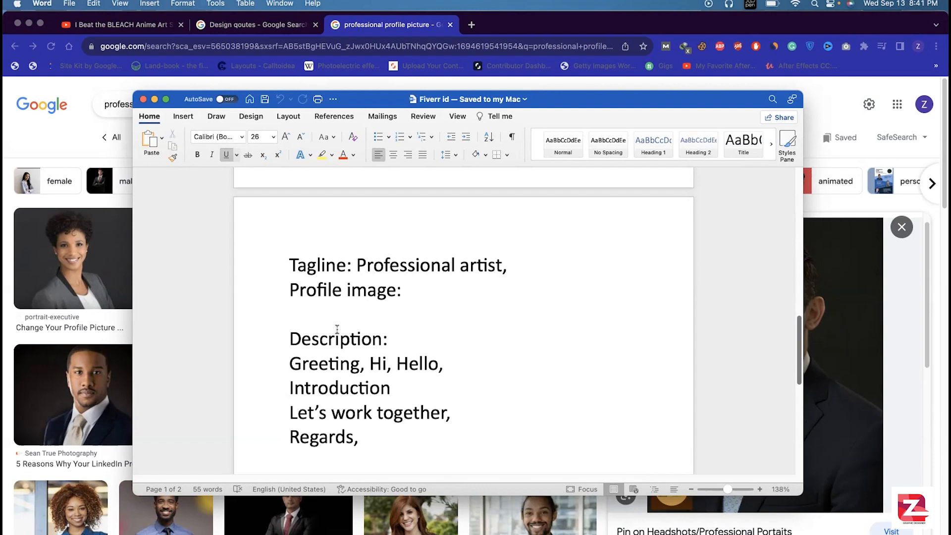
pyautogui.scroll(-5, 411, 339)
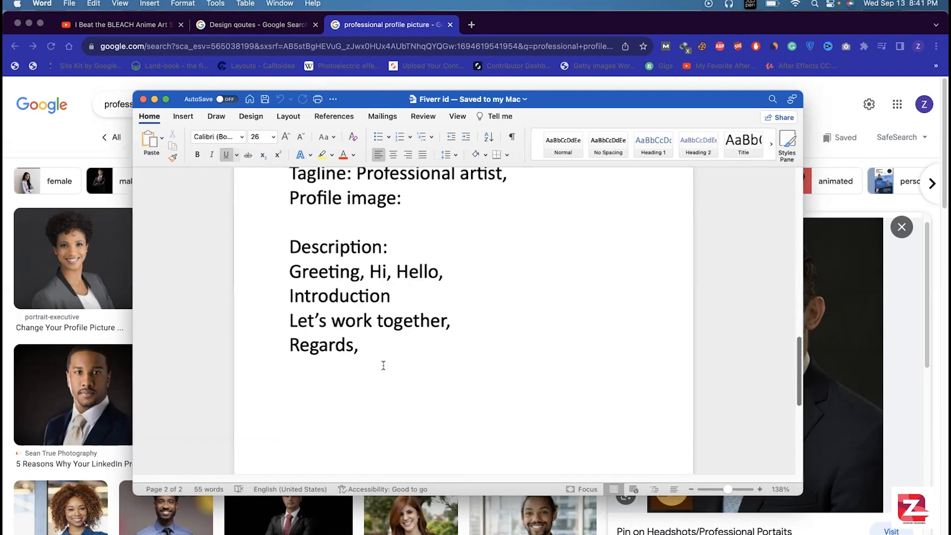
pyautogui.scroll(8, 384, 362)
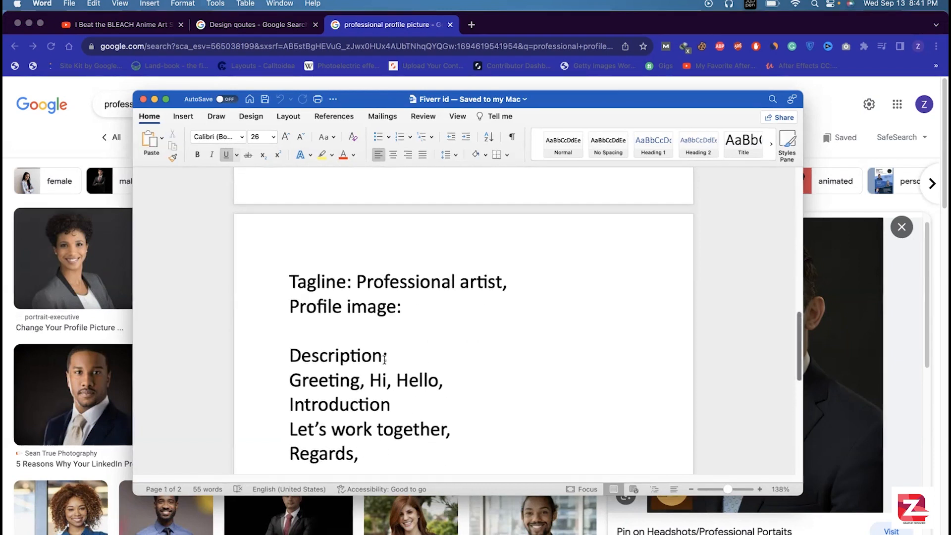
pyautogui.scroll(15, 395, 358)
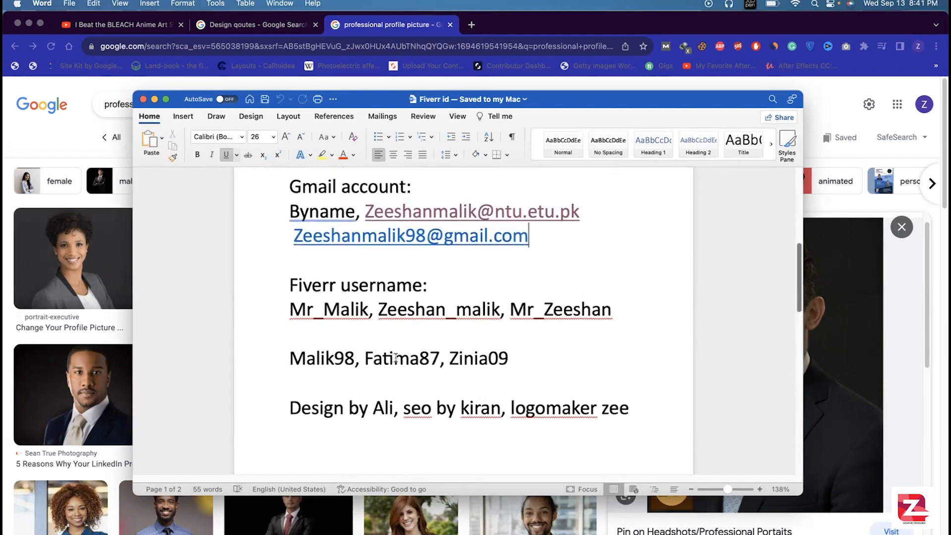
pyautogui.scroll(6, 396, 358)
pyautogui.scroll(-3, 395, 342)
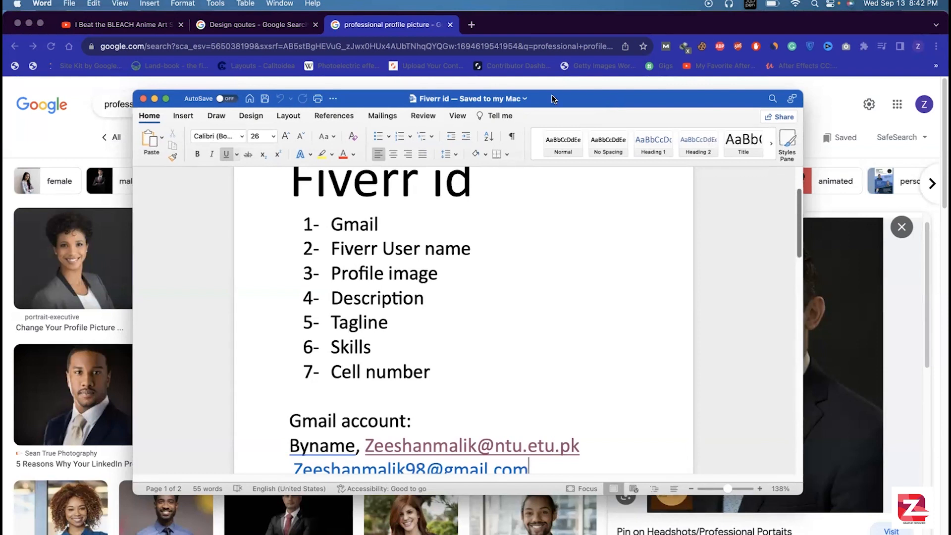
# - Minimize the Fiverr id document and launch Adobe Illustrator 2023
pyautogui.click(154, 100)
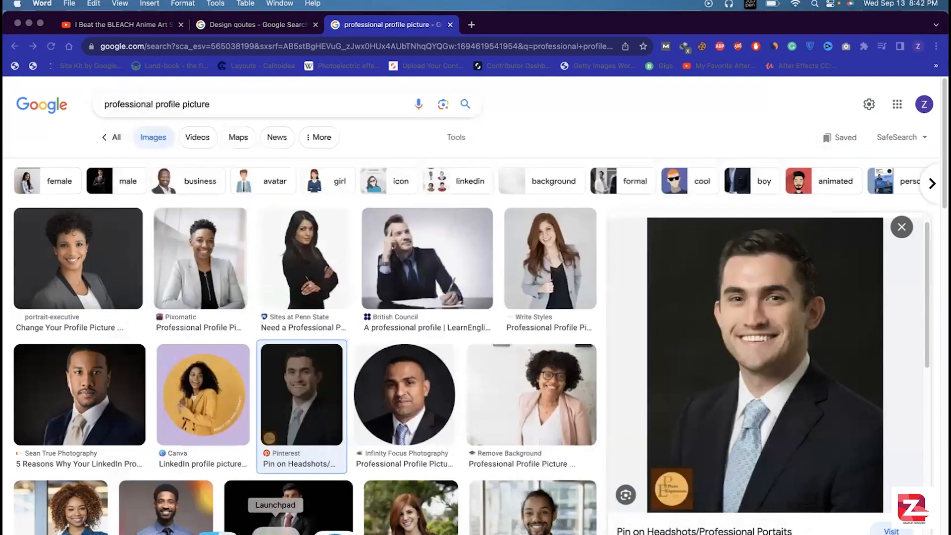
pyautogui.click(275, 524)
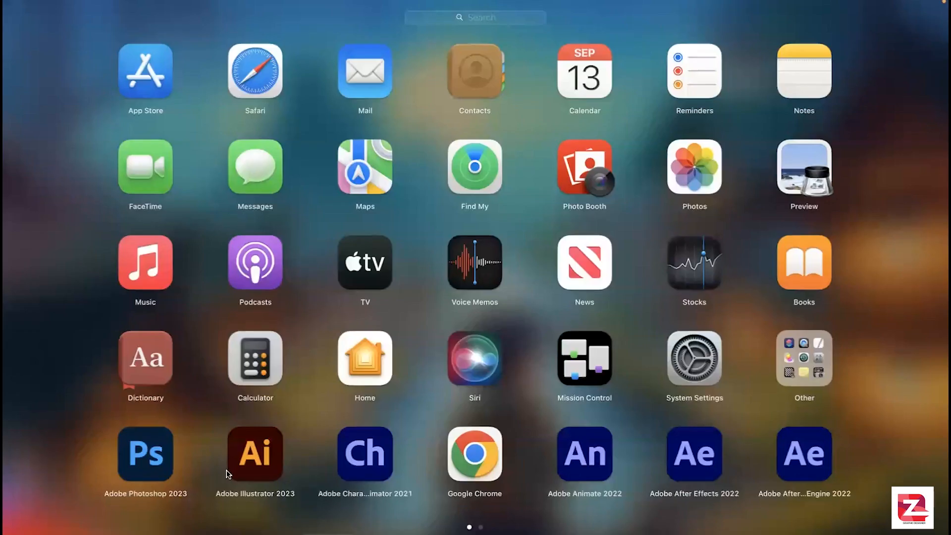
pyautogui.click(259, 465)
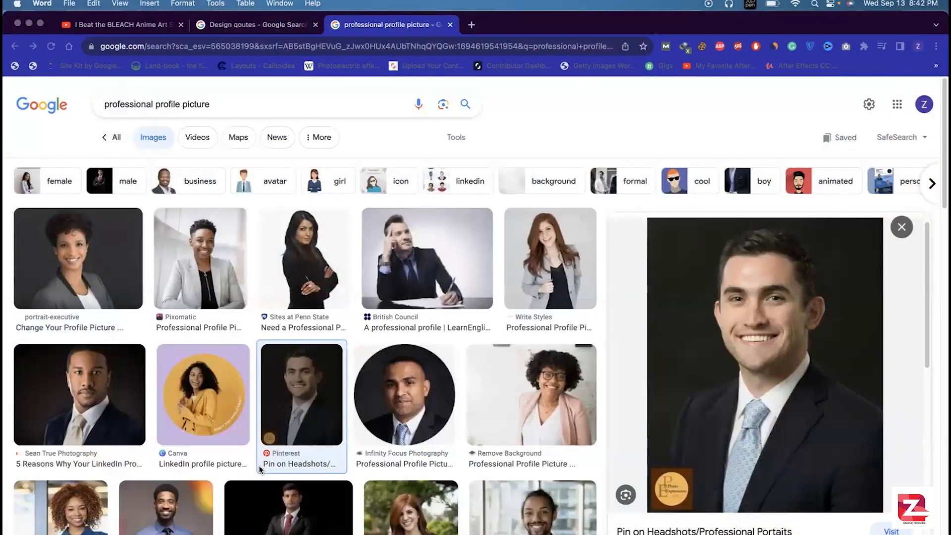